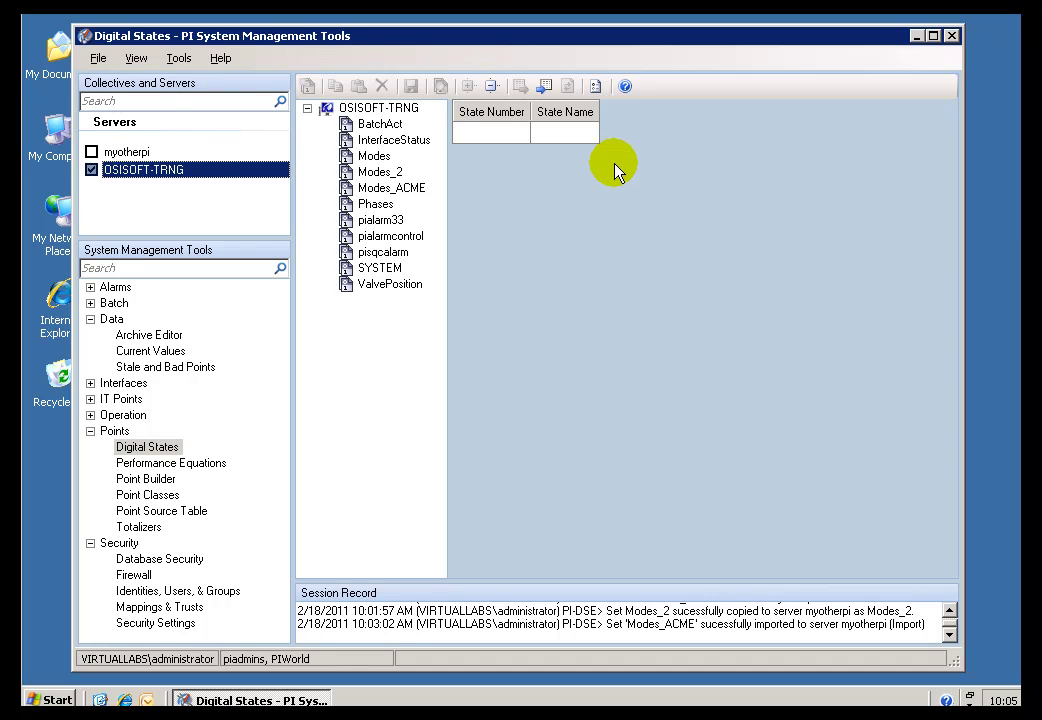
Add a new digital state set named MySet to OSISOFT-TRNG.
{"action": "left_click", "coordinate": [331, 108]}
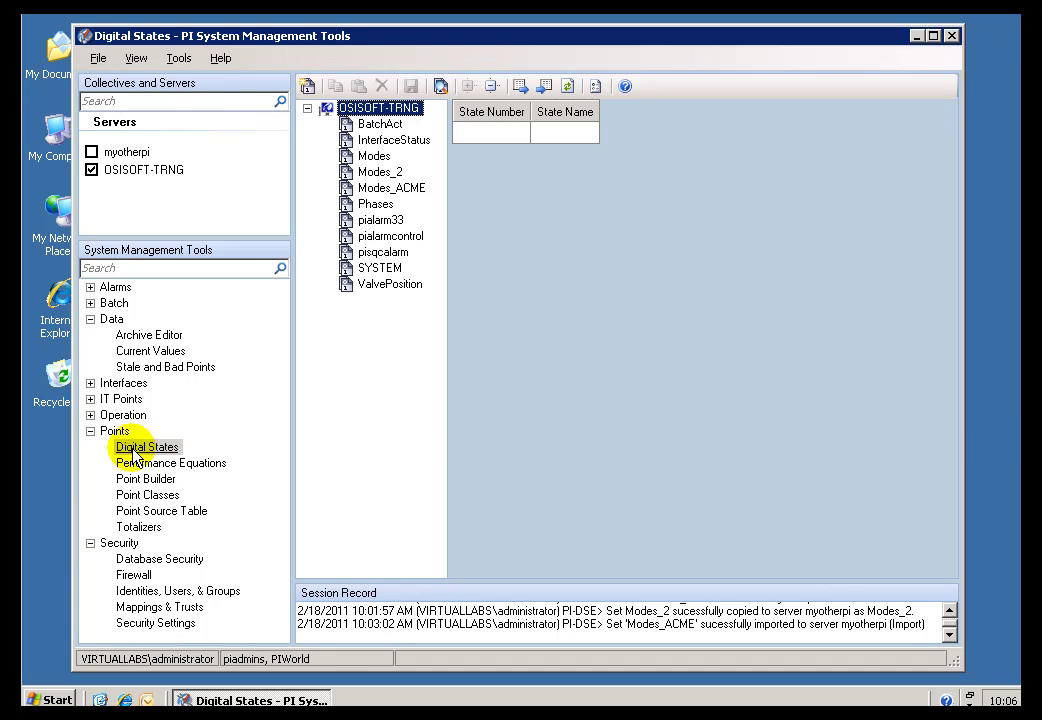
{"action": "left_click", "coordinate": [349, 112]}
{"action": "right_click", "coordinate": [349, 112]}
{"action": "left_click", "coordinate": [326, 170]}
{"action": "left_click", "coordinate": [308, 88]}
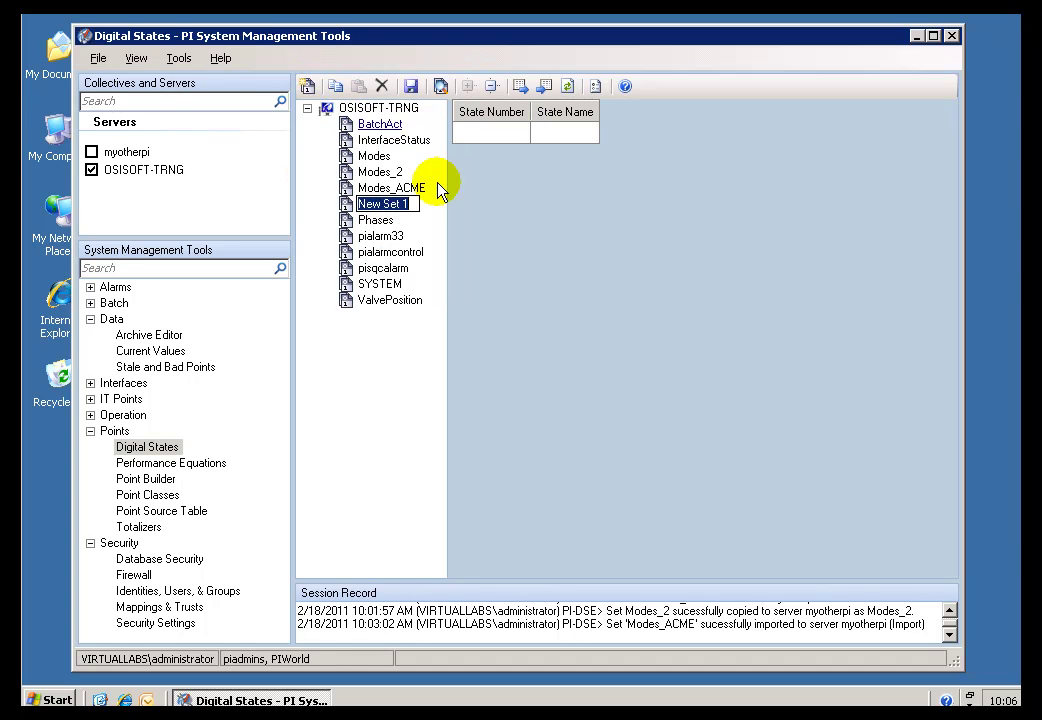
{"action": "type", "text": "MySet"}
{"action": "key", "text": "Return"}
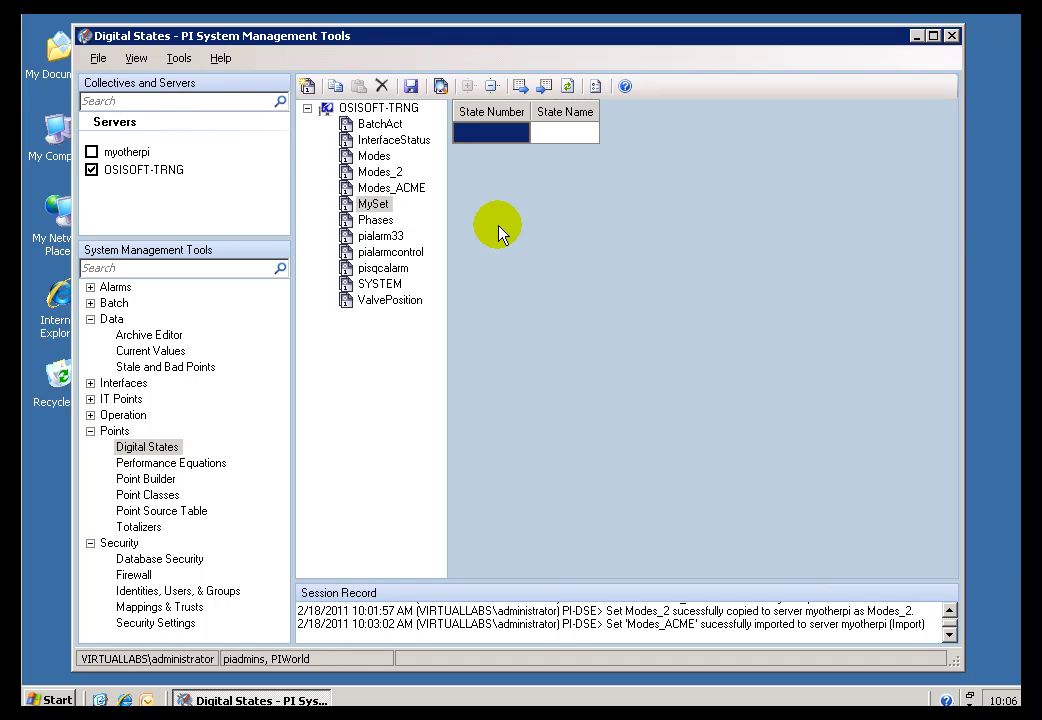
Enter the states State1, State2 and State3 into MySet.
{"action": "left_click", "coordinate": [564, 134]}
{"action": "type", "text": "State1"}
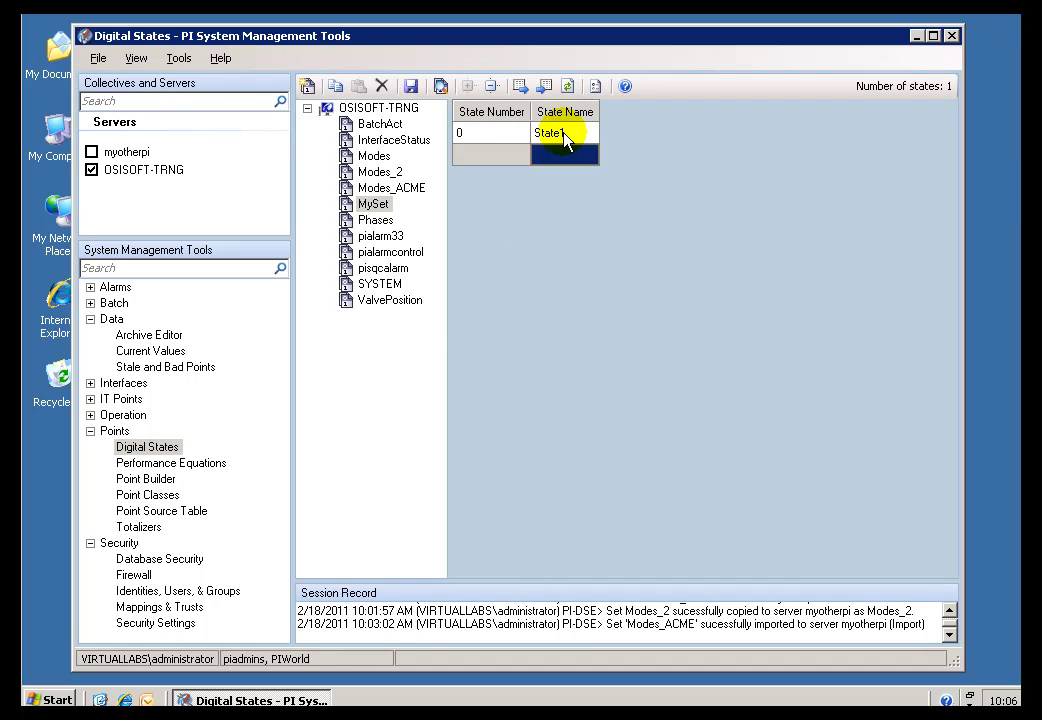
{"action": "key", "text": "Return"}
{"action": "type", "text": "State2"}
{"action": "key", "text": "Return"}
{"action": "type", "text": "State3"}
{"action": "key", "text": "Return"}
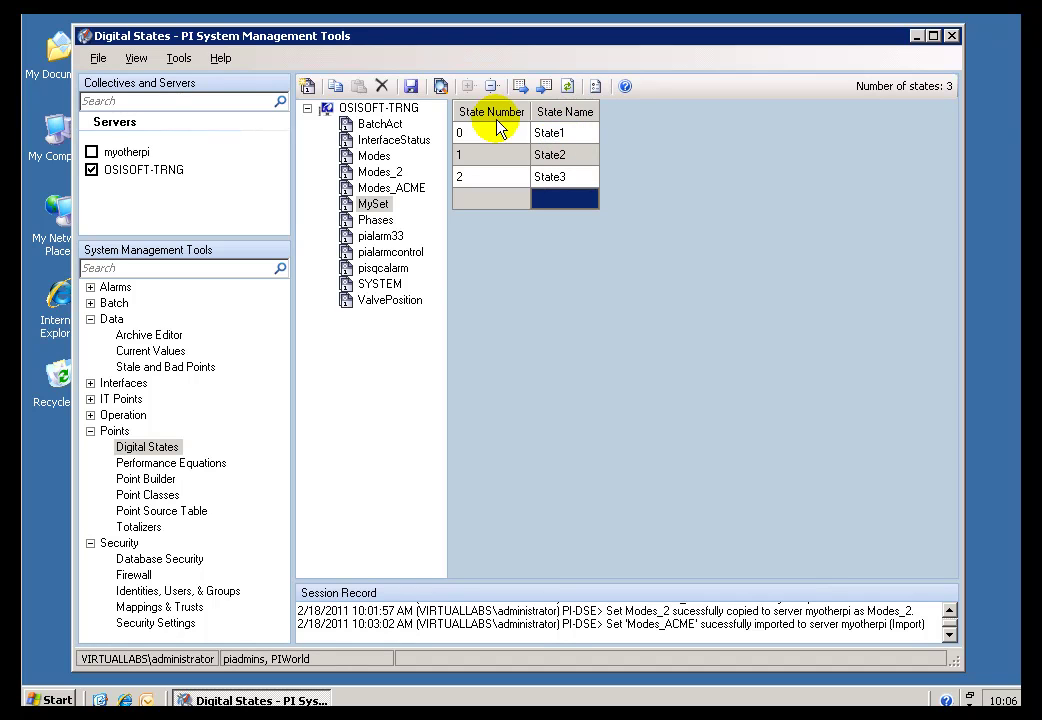
Save MySet, then delete it from OSISOFT-TRNG and confirm the deletion.
{"action": "left_click", "coordinate": [412, 88]}
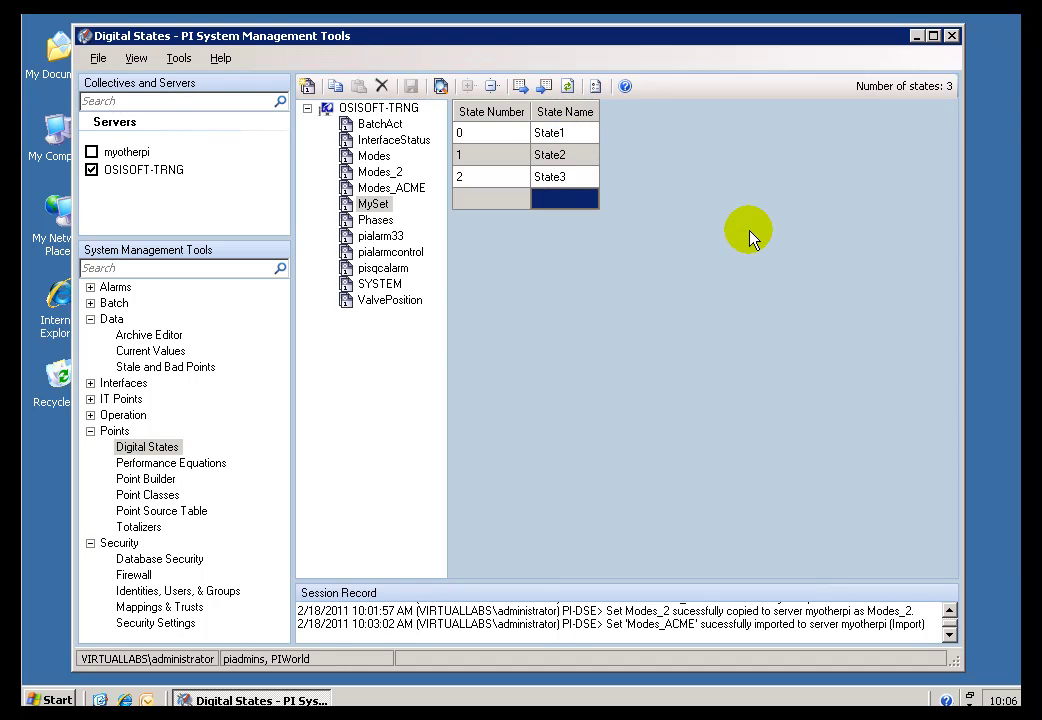
{"action": "left_click", "coordinate": [372, 219]}
{"action": "left_click", "coordinate": [369, 206]}
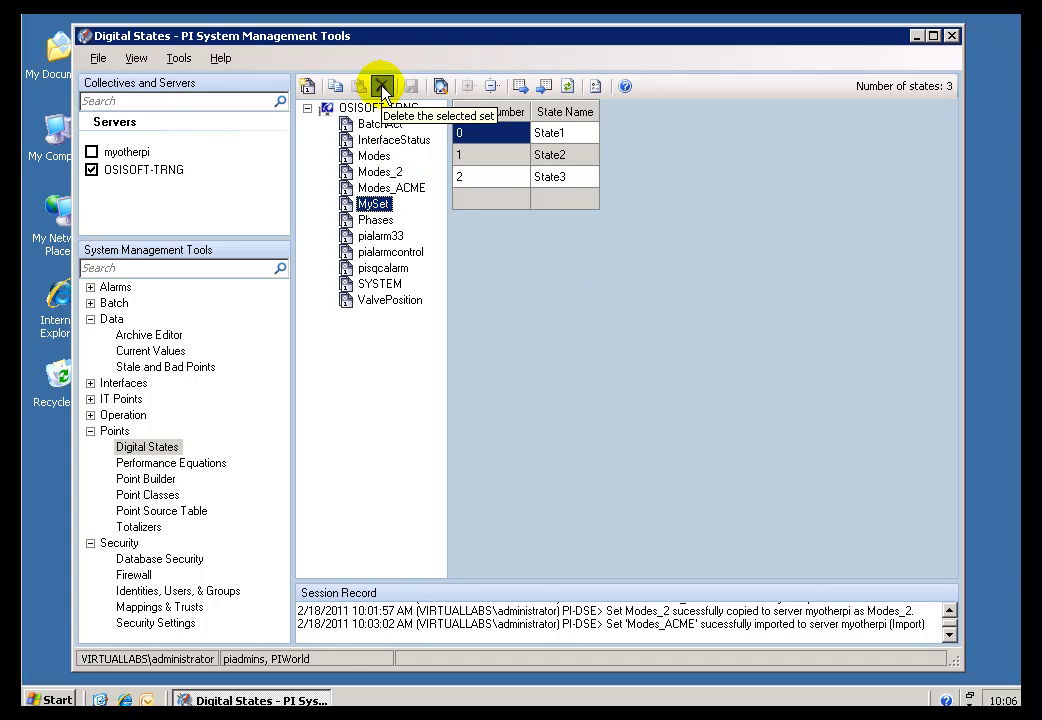
{"action": "left_click", "coordinate": [381, 87]}
{"action": "left_click", "coordinate": [498, 374]}
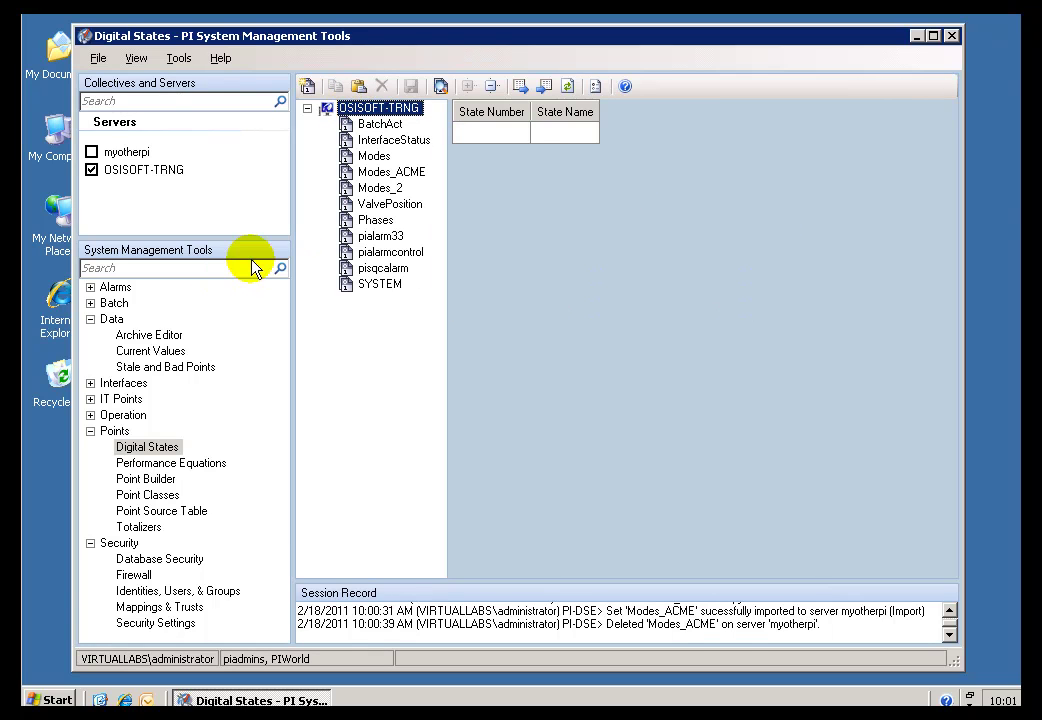
Display the Modes_2 states Aarne, Bertta, Celsius, Daavid and Eemeli.
{"action": "left_click", "coordinate": [346, 172]}
{"action": "left_click", "coordinate": [350, 188]}
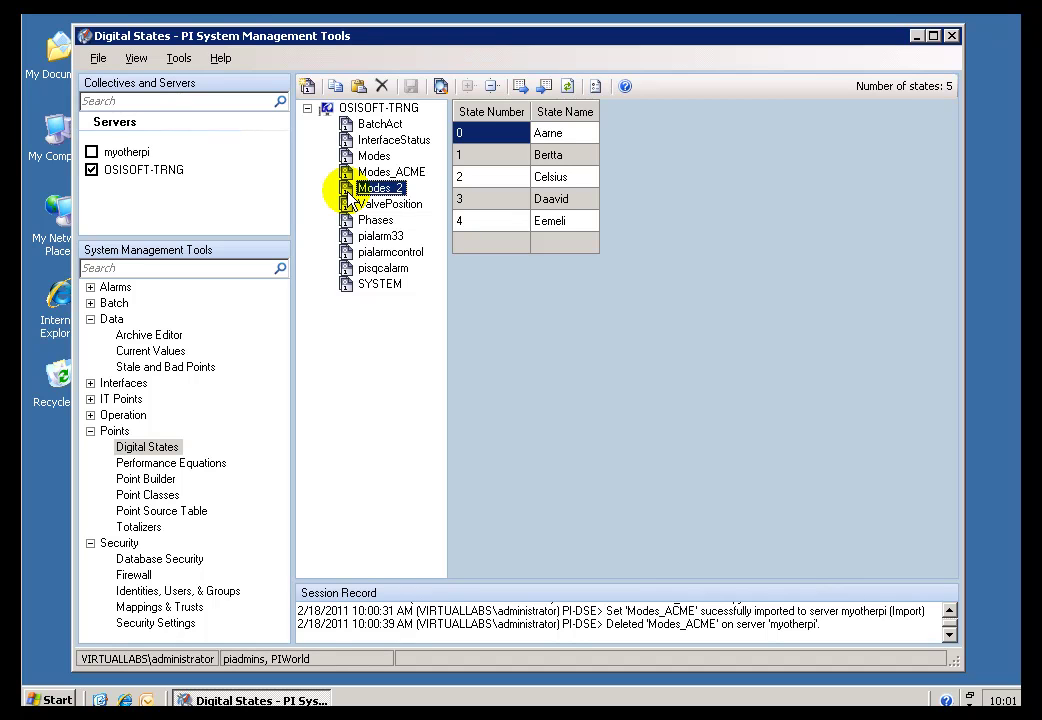
Connect and expand myotherpi, then copy the Modes_2 set from OSISOFT-TRNG.
{"action": "left_click", "coordinate": [91, 152]}
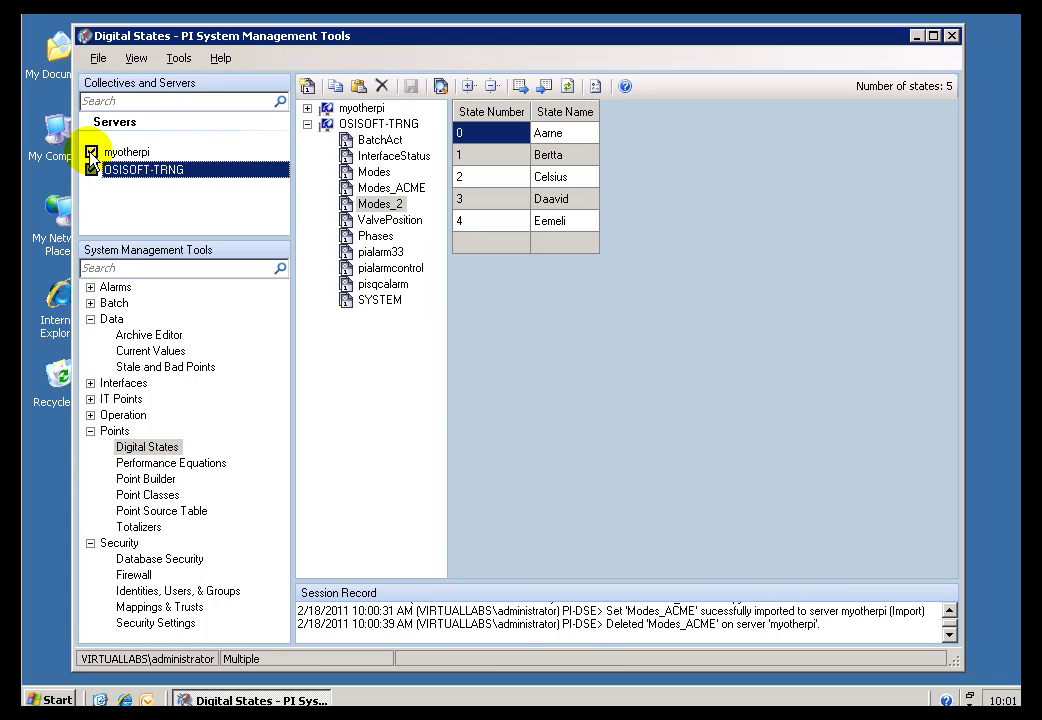
{"action": "left_click", "coordinate": [306, 109]}
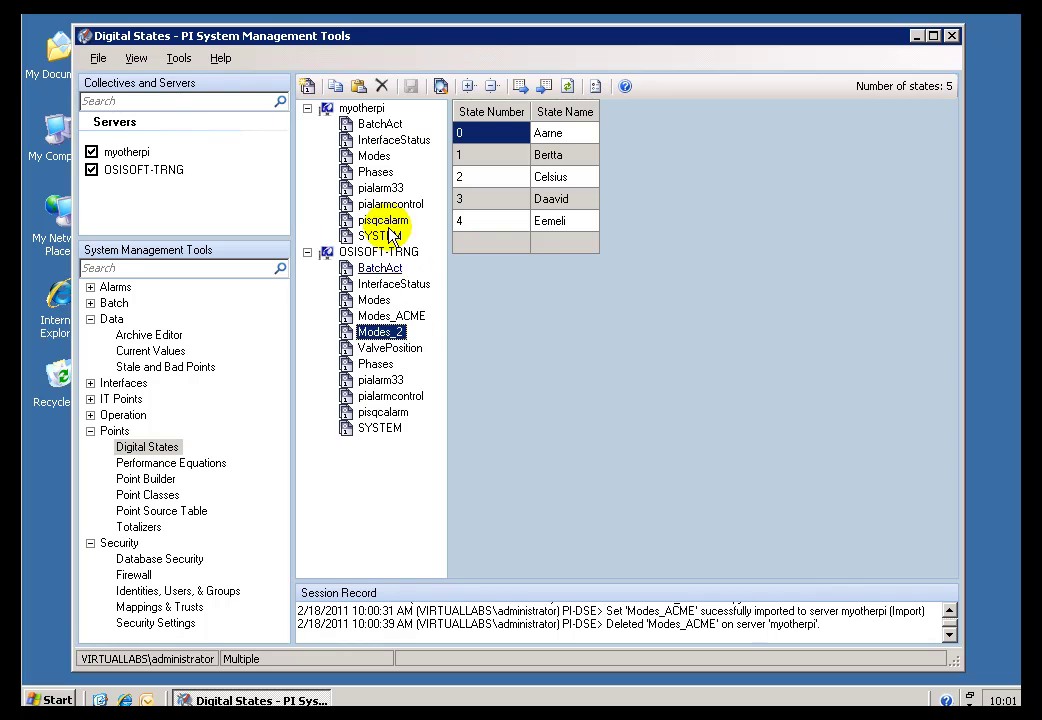
{"action": "right_click", "coordinate": [350, 340]}
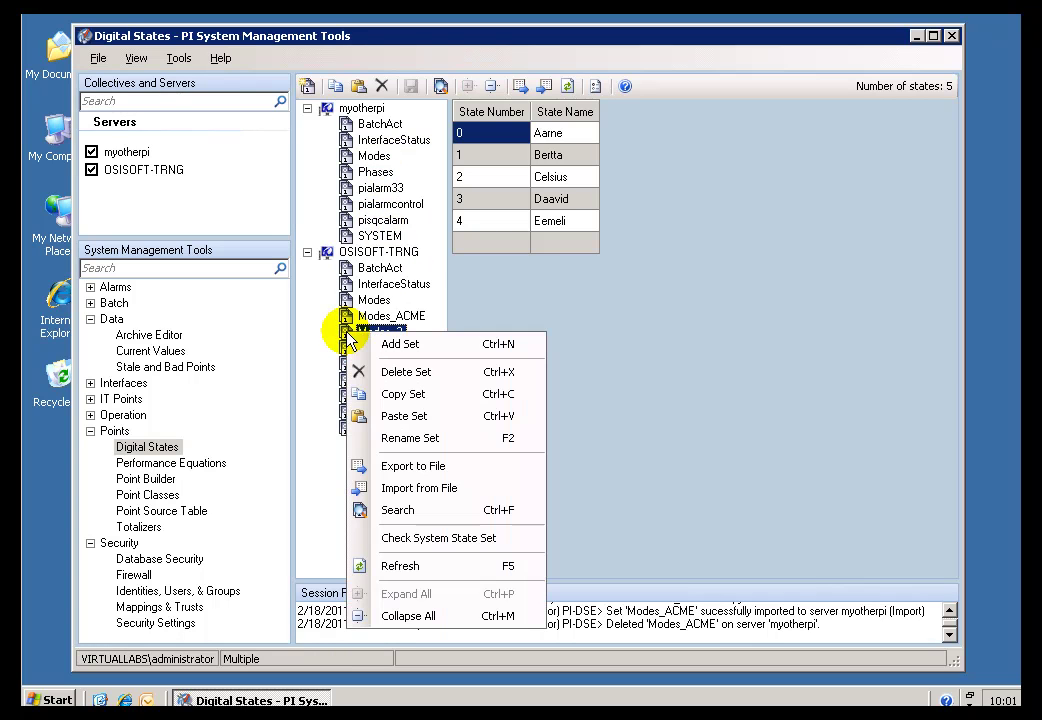
{"action": "left_click", "coordinate": [403, 394]}
Paste Modes_2 onto myotherpi and check its five copied states.
{"action": "right_click", "coordinate": [350, 112]}
{"action": "left_click", "coordinate": [350, 112]}
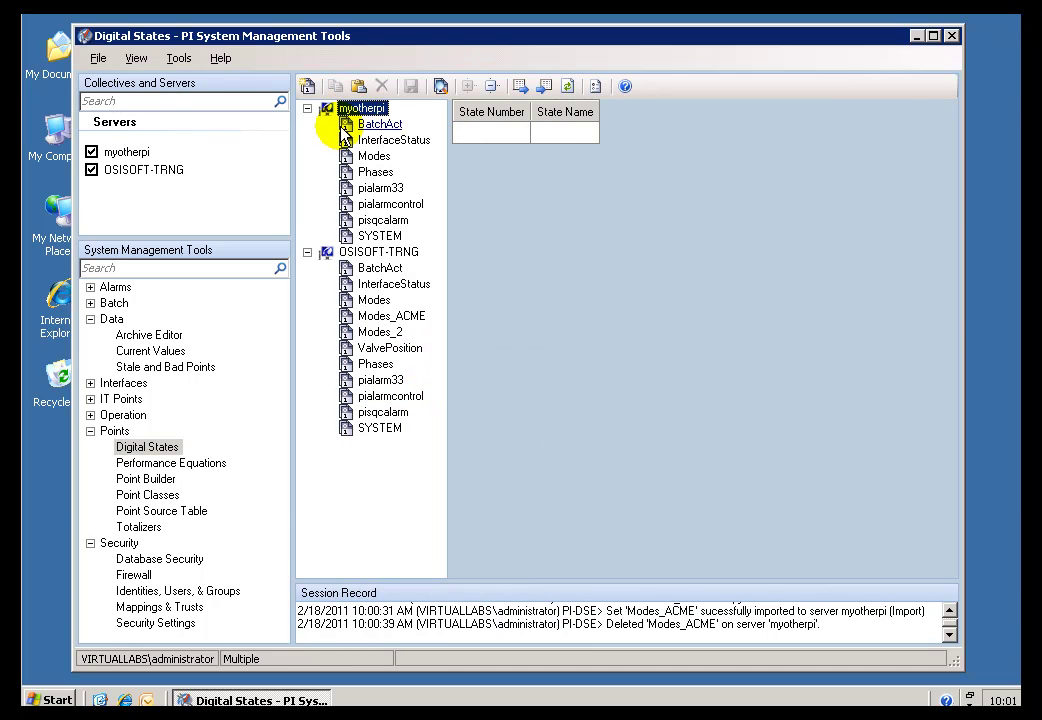
{"action": "right_click", "coordinate": [352, 118]}
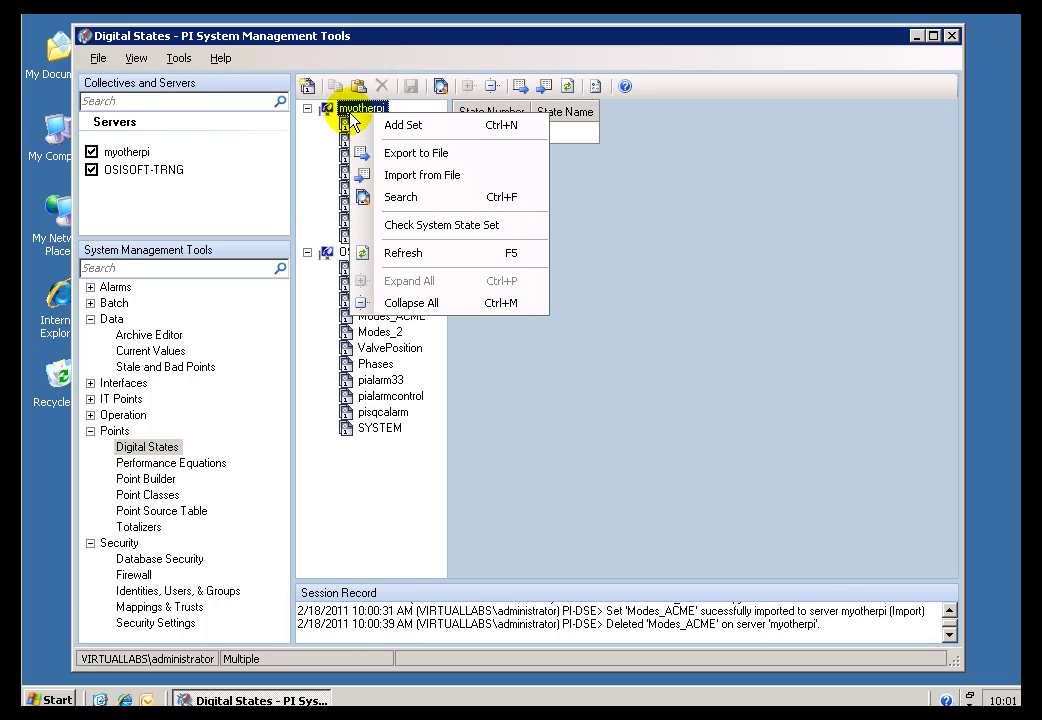
{"action": "left_click", "coordinate": [347, 124]}
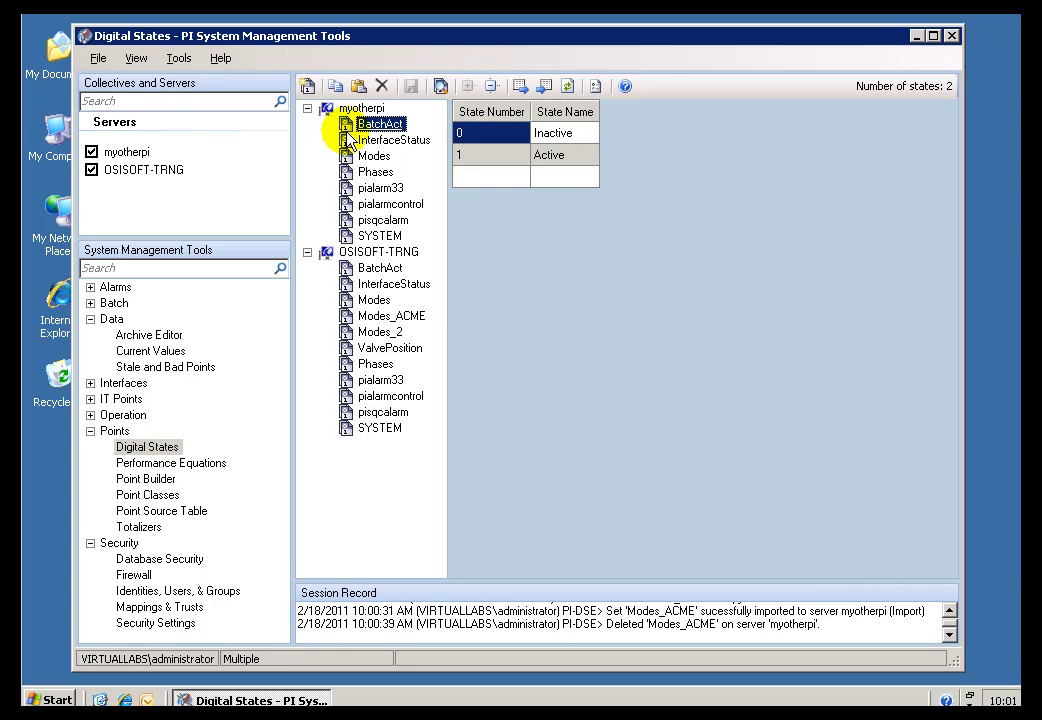
{"action": "right_click", "coordinate": [347, 128]}
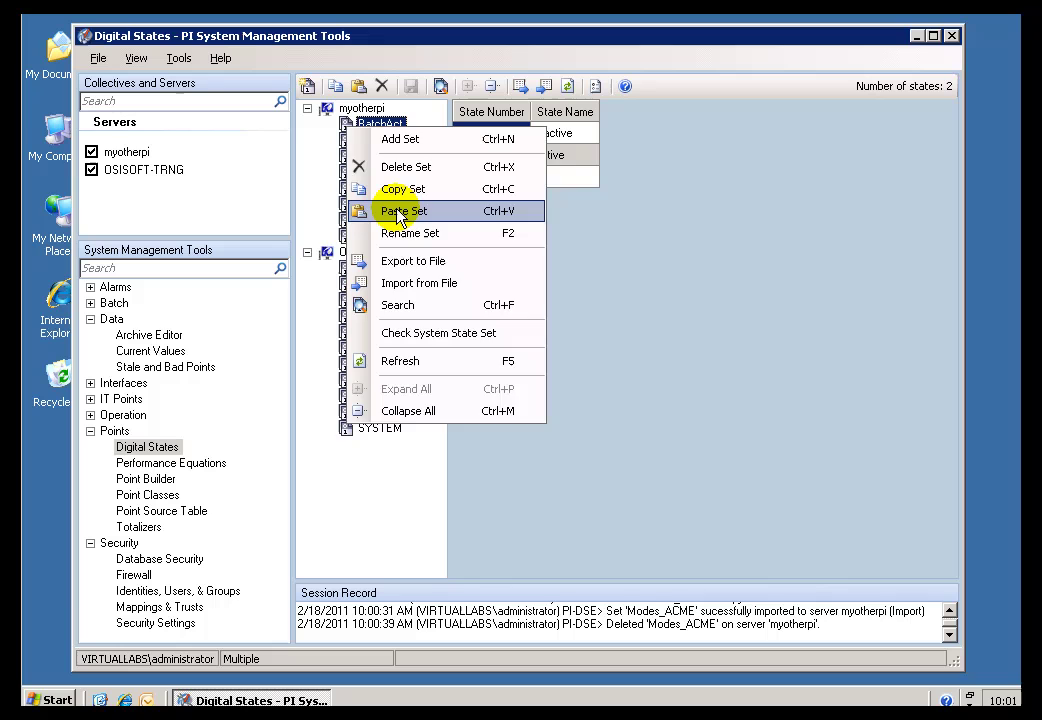
{"action": "left_click", "coordinate": [367, 209]}
{"action": "left_click", "coordinate": [347, 252]}
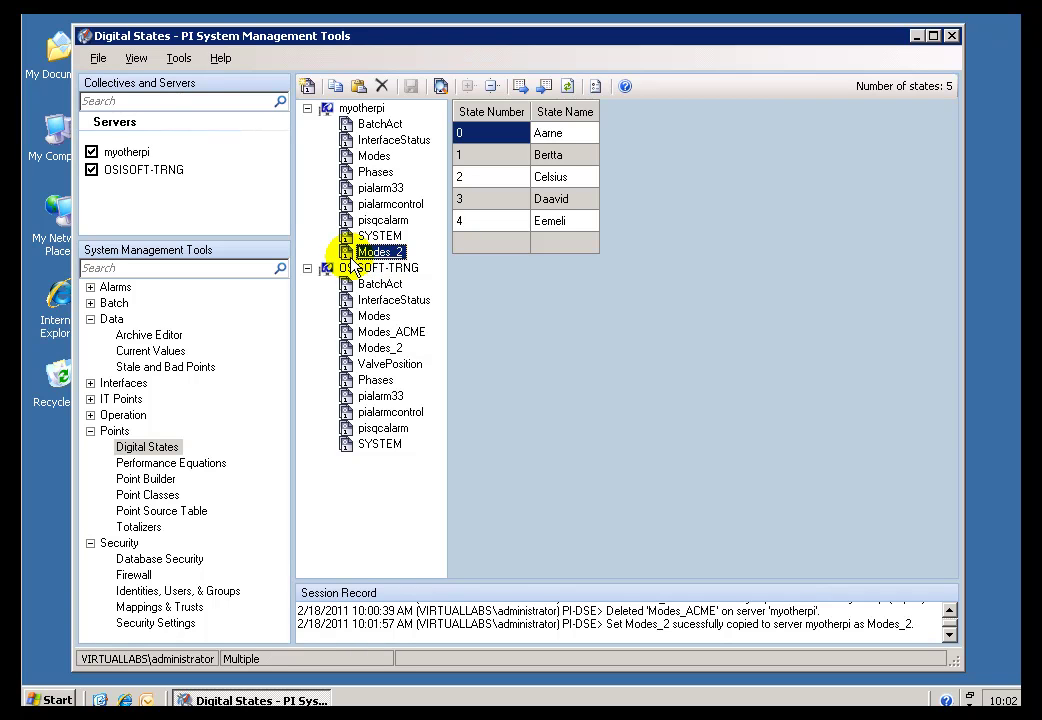
Show OSISOFT-TRNG's Modes_ACME states: Manual, Auto, ACME_AUTO and Failed.
{"action": "left_click", "coordinate": [356, 334]}
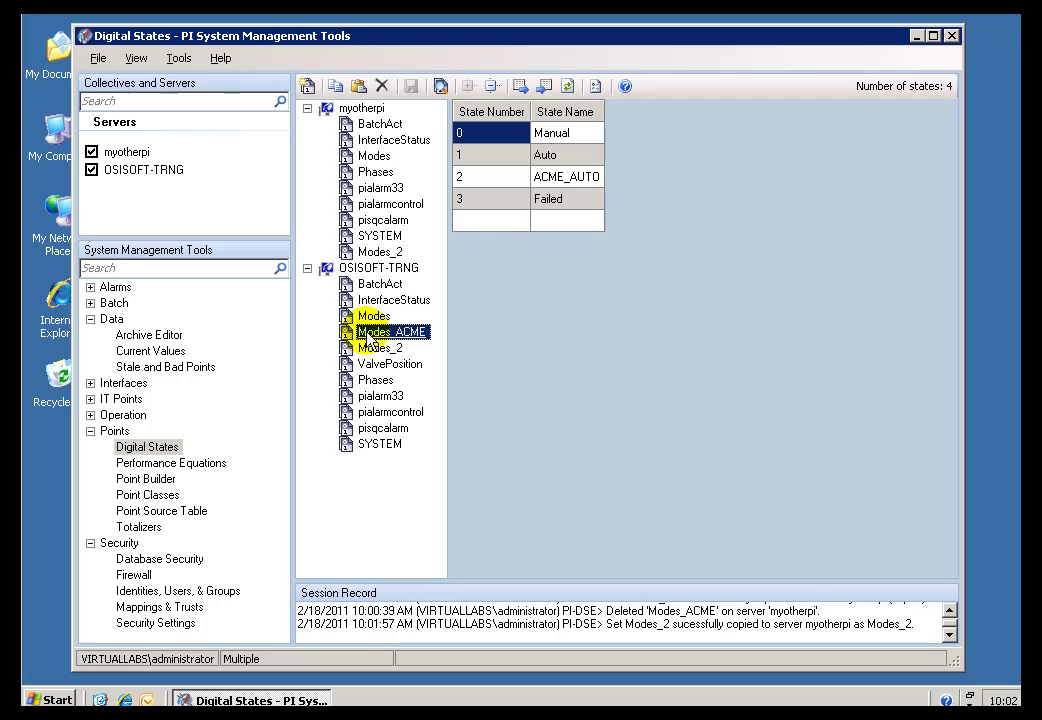
{"action": "right_click", "coordinate": [367, 340]}
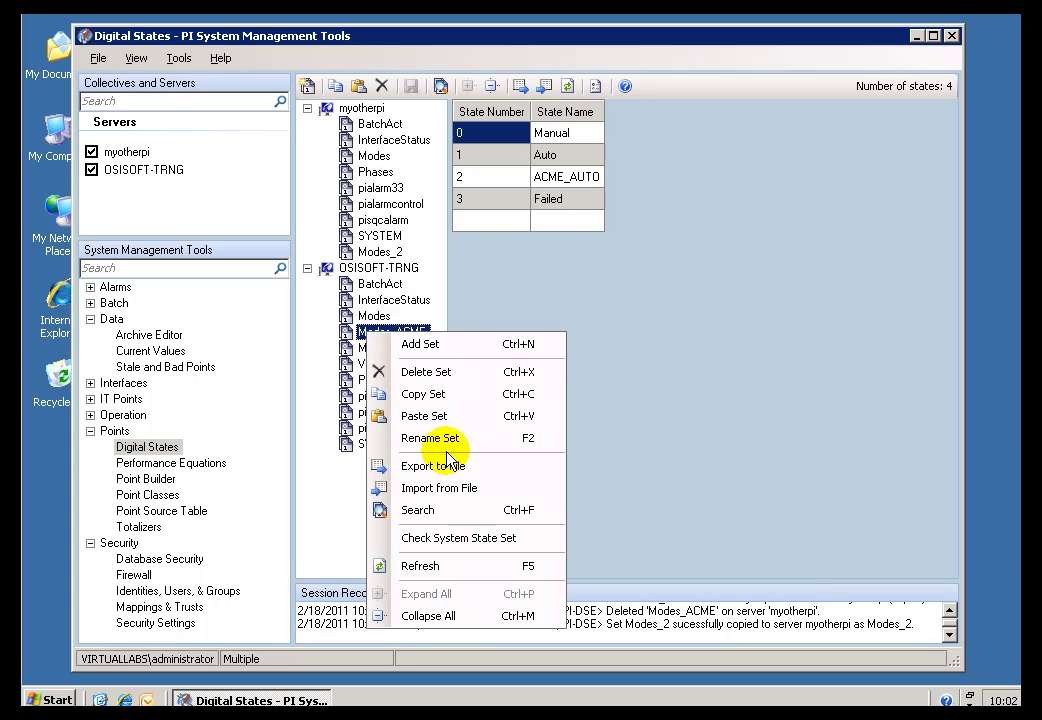
{"action": "left_click", "coordinate": [356, 269]}
{"action": "right_click", "coordinate": [359, 269]}
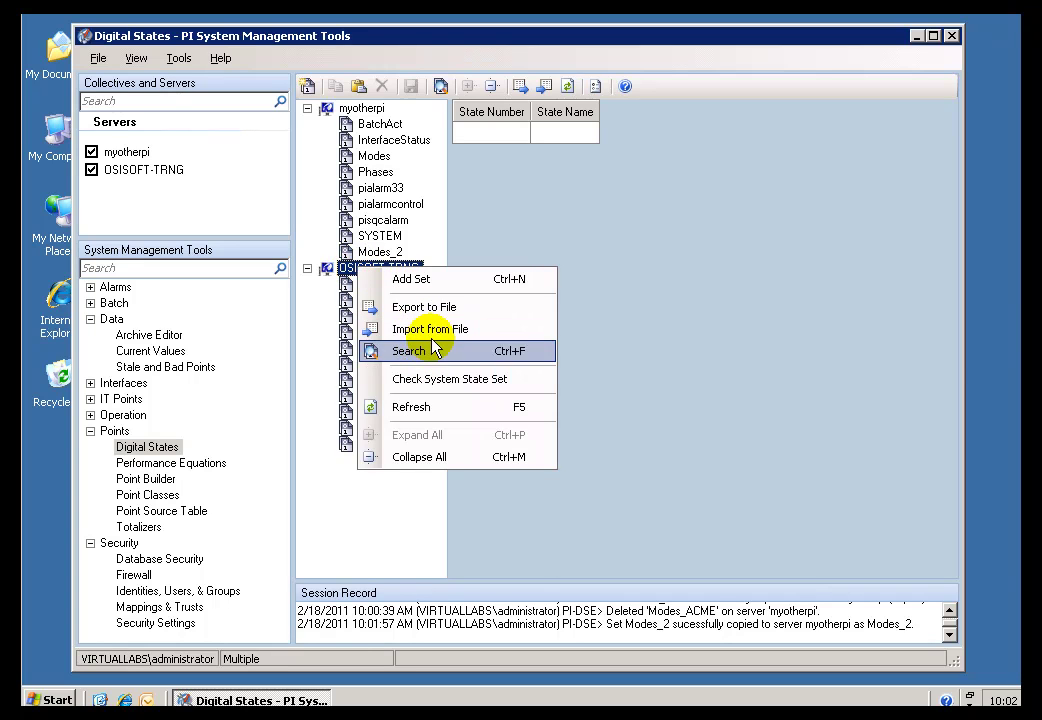
{"action": "left_click", "coordinate": [667, 318]}
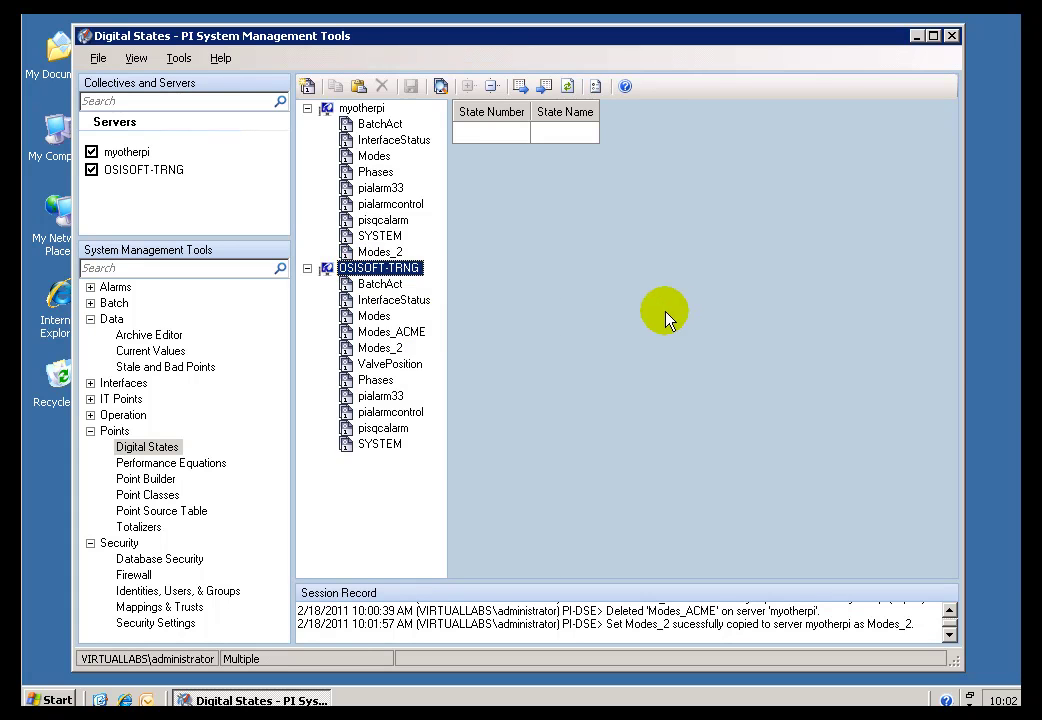
Export Modes_ACME to DigitalSet_OSISOFT-TRNG_Modes_ACME.csv, replacing the existing file.
{"action": "left_click", "coordinate": [372, 336]}
{"action": "right_click", "coordinate": [377, 340]}
{"action": "left_click", "coordinate": [451, 475]}
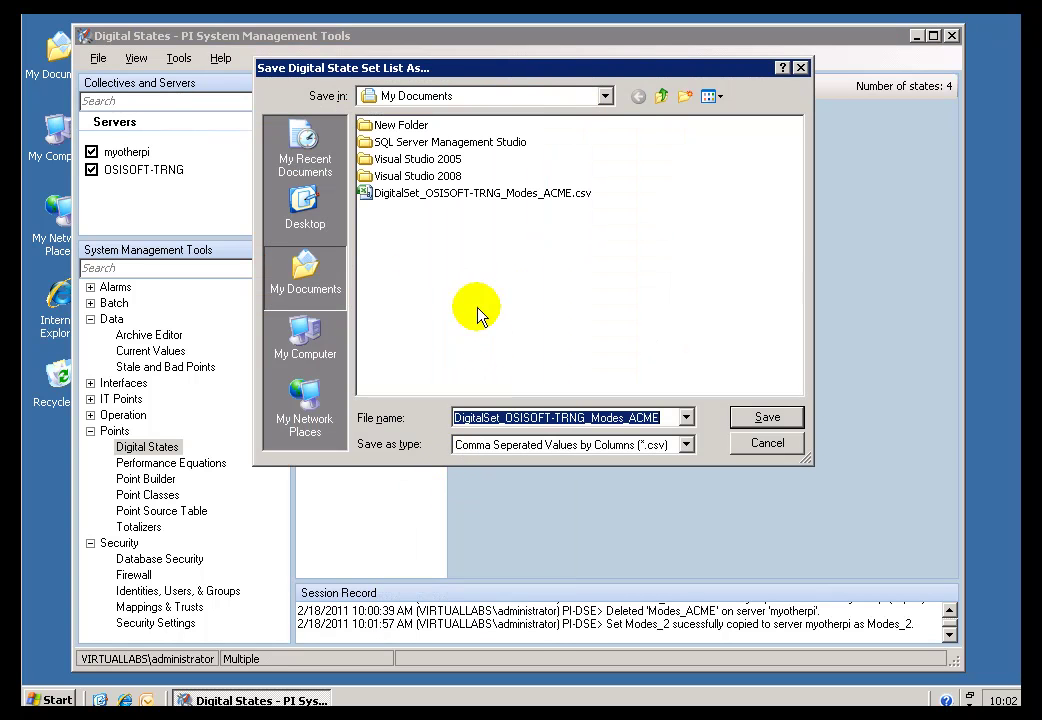
{"action": "left_click", "coordinate": [395, 197]}
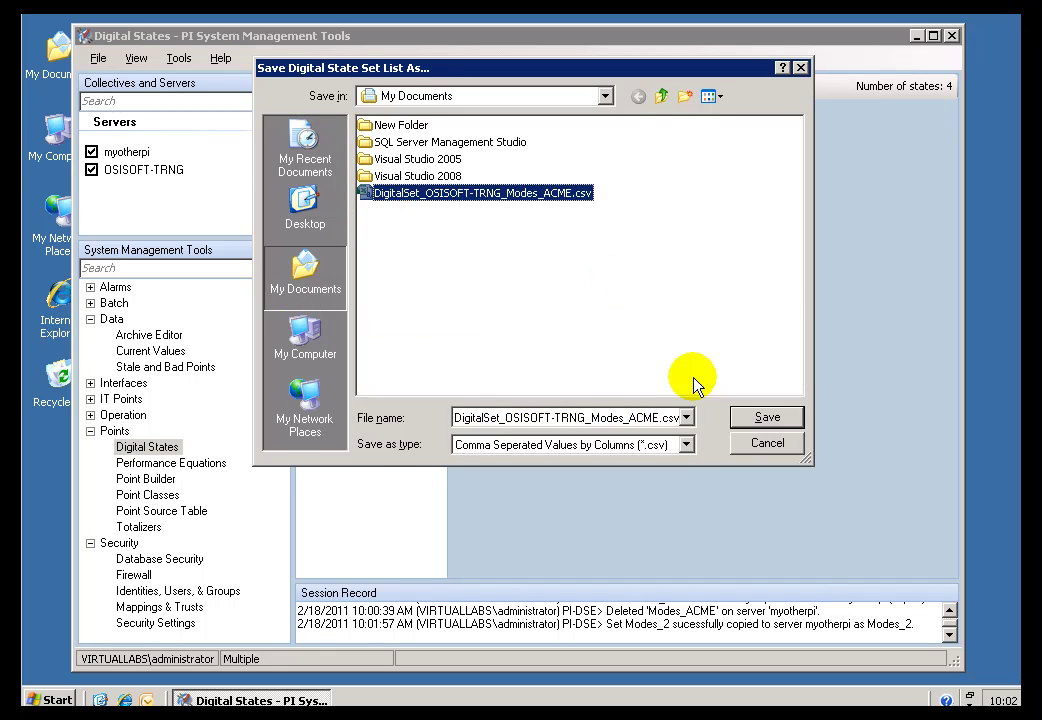
{"action": "left_click", "coordinate": [760, 420]}
{"action": "left_click", "coordinate": [409, 374]}
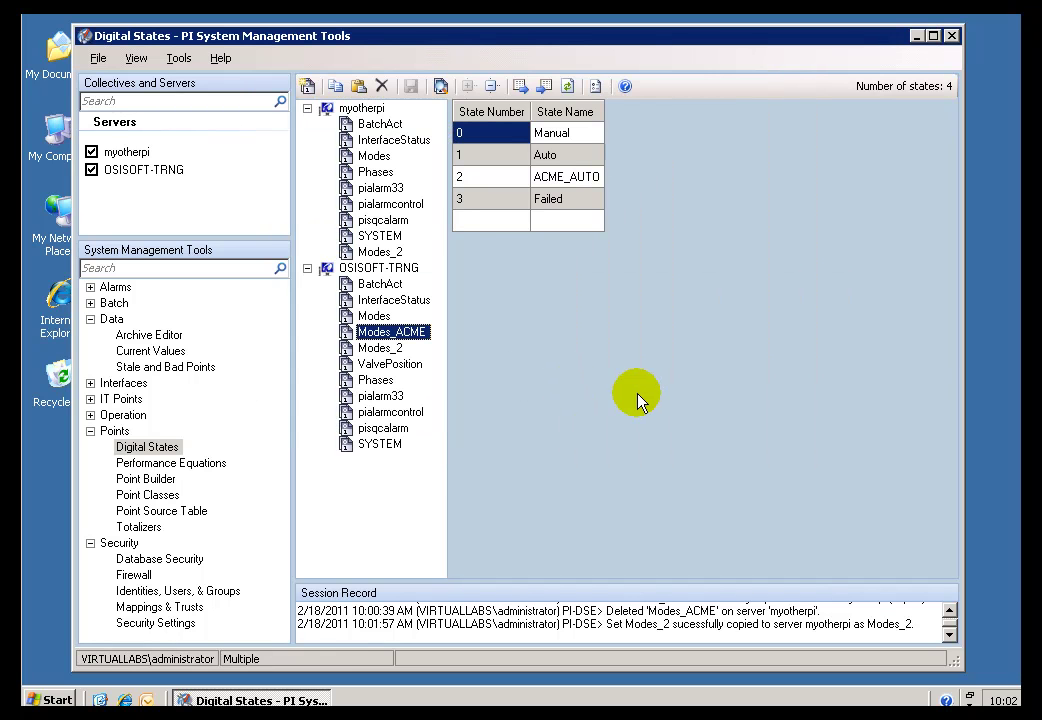
Load the Modes_ACME csv into myotherpi's Import from File preview.
{"action": "left_click", "coordinate": [356, 108]}
{"action": "right_click", "coordinate": [341, 118]}
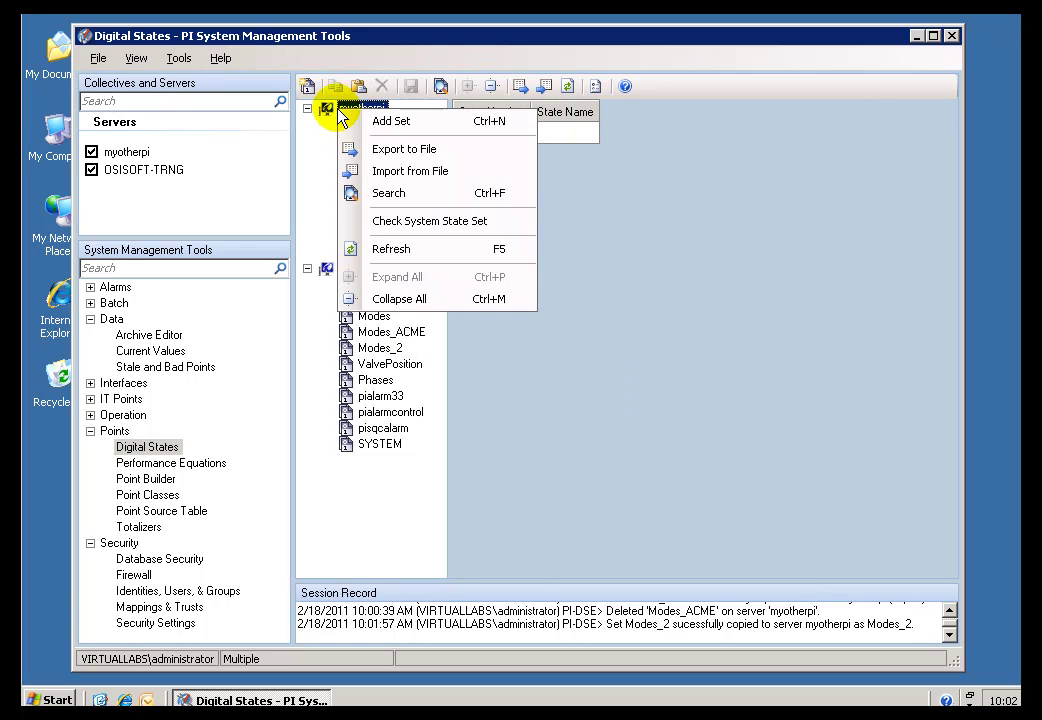
{"action": "left_click", "coordinate": [399, 173]}
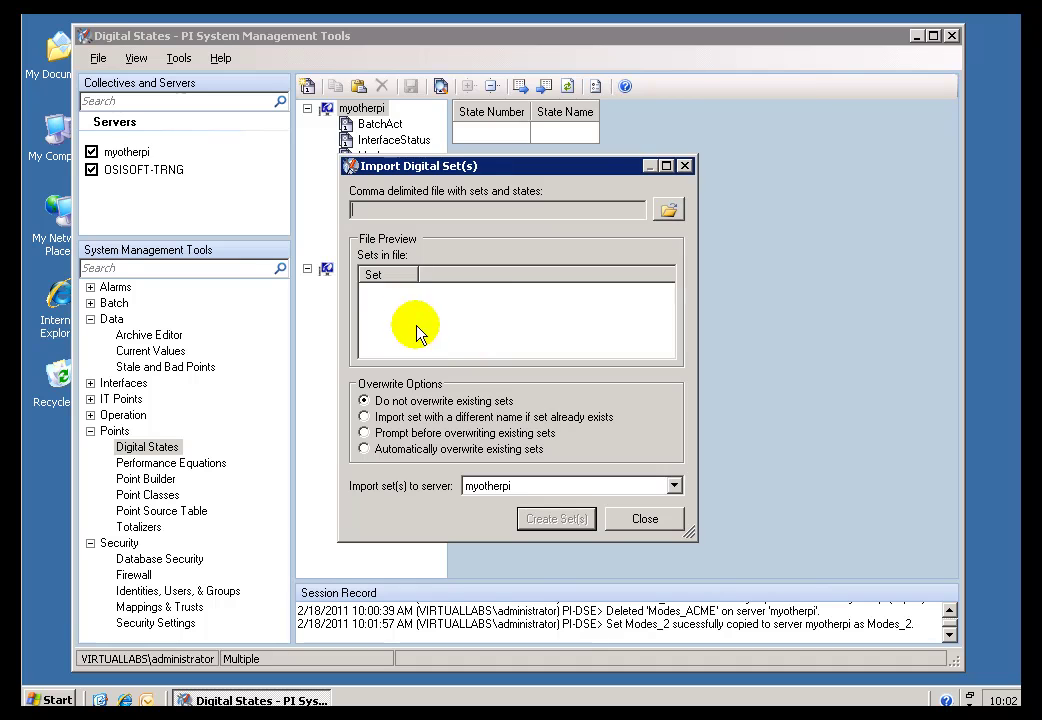
{"action": "left_click", "coordinate": [668, 210]}
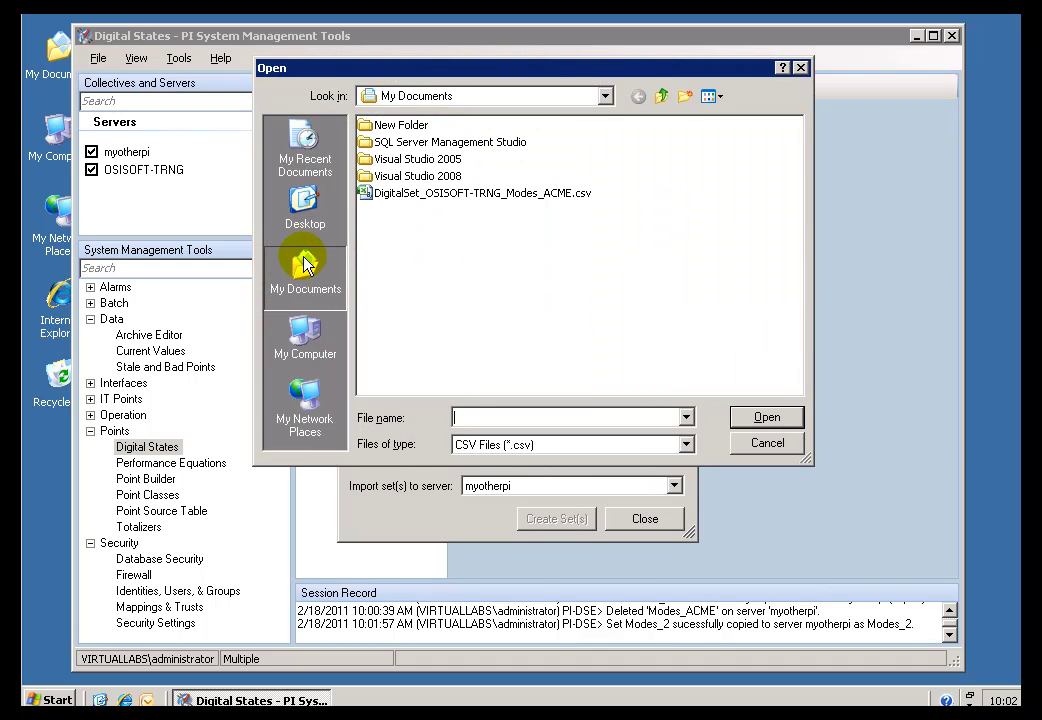
{"action": "left_click", "coordinate": [376, 195]}
{"action": "left_click", "coordinate": [767, 417]}
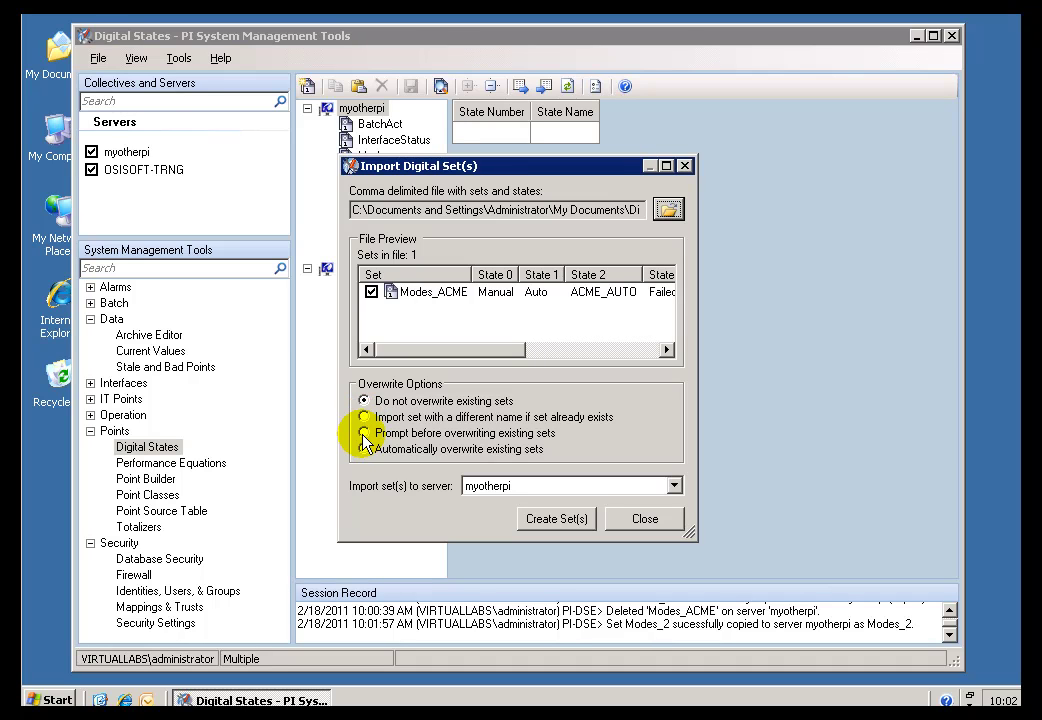
Create the Modes_ACME set on myotherpi and view its four imported states.
{"action": "left_click", "coordinate": [550, 522]}
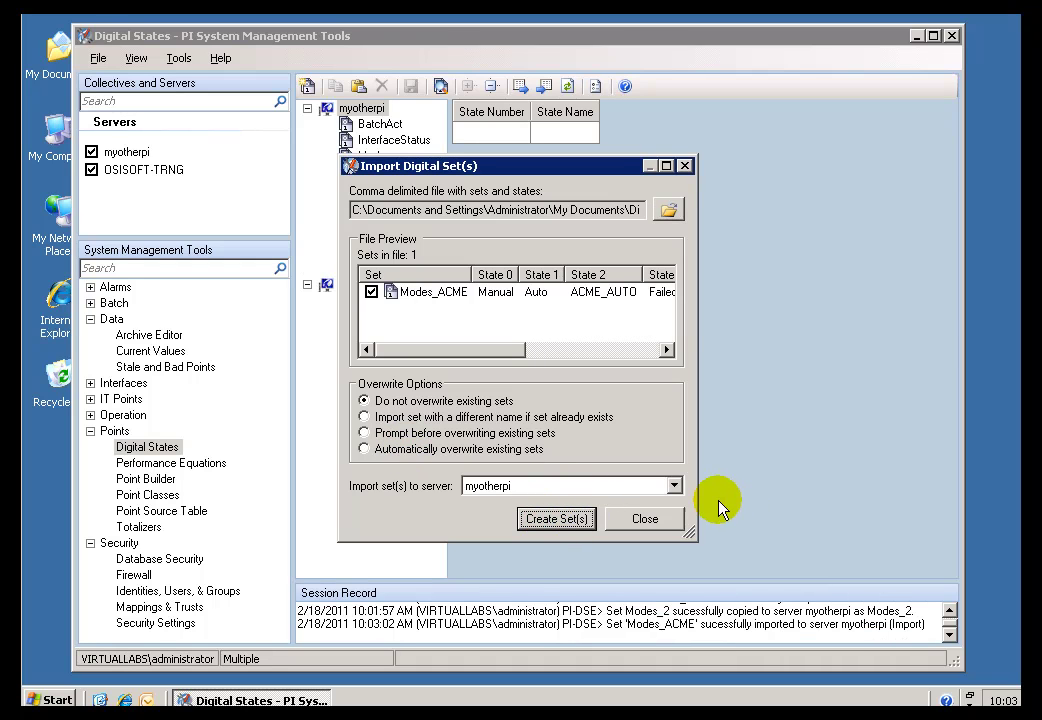
{"action": "left_click", "coordinate": [648, 519]}
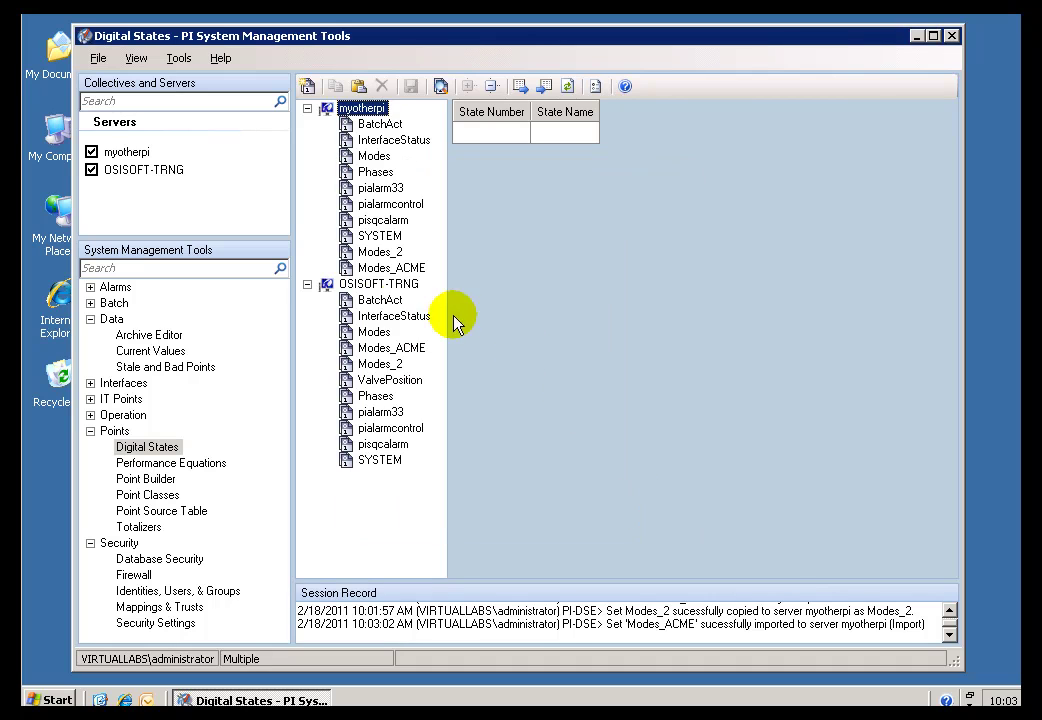
{"action": "left_click", "coordinate": [378, 268]}
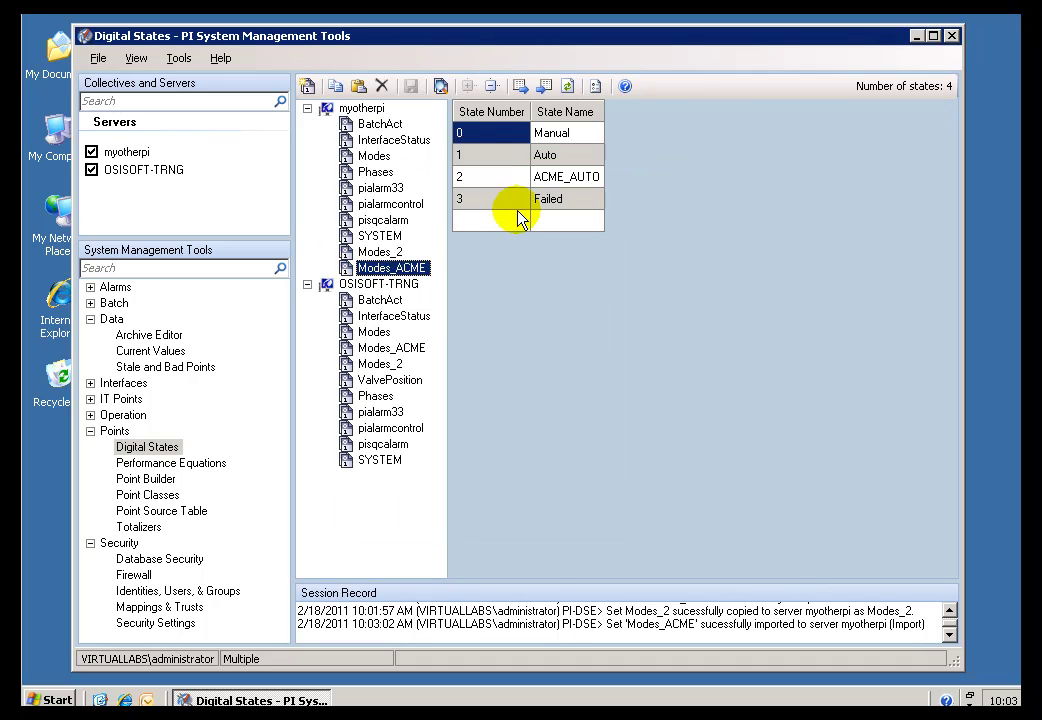
Compare Modes_ACME on both servers, then disconnect OSISOFT-TRNG in PI Connection Manager.
{"action": "left_click", "coordinate": [355, 108]}
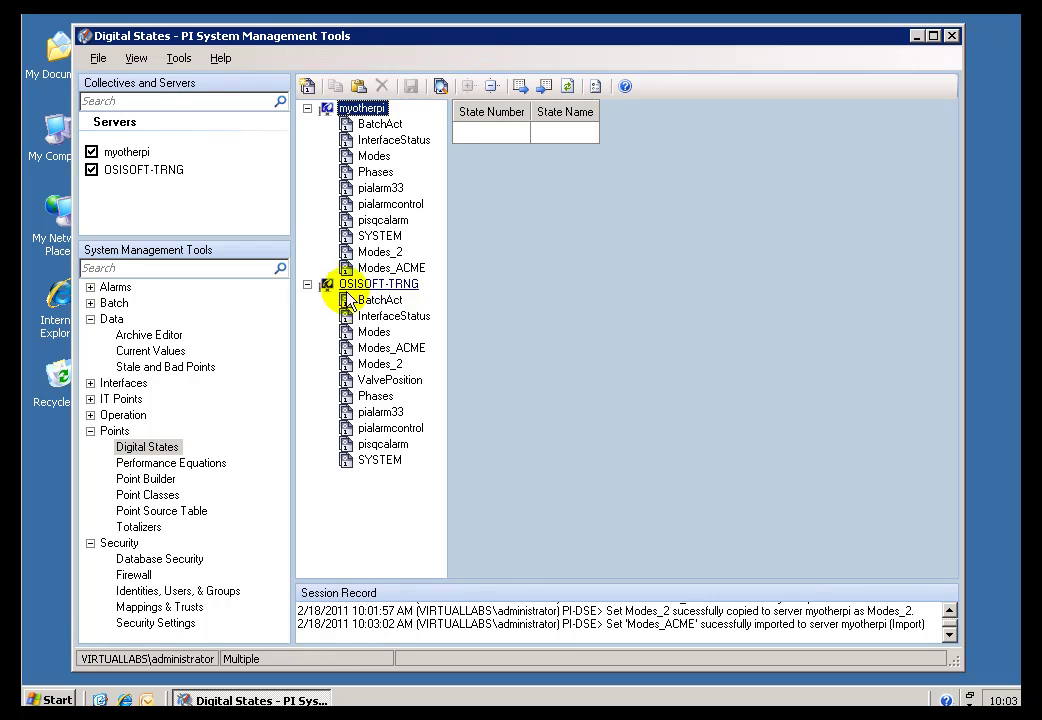
{"action": "left_click", "coordinate": [385, 346]}
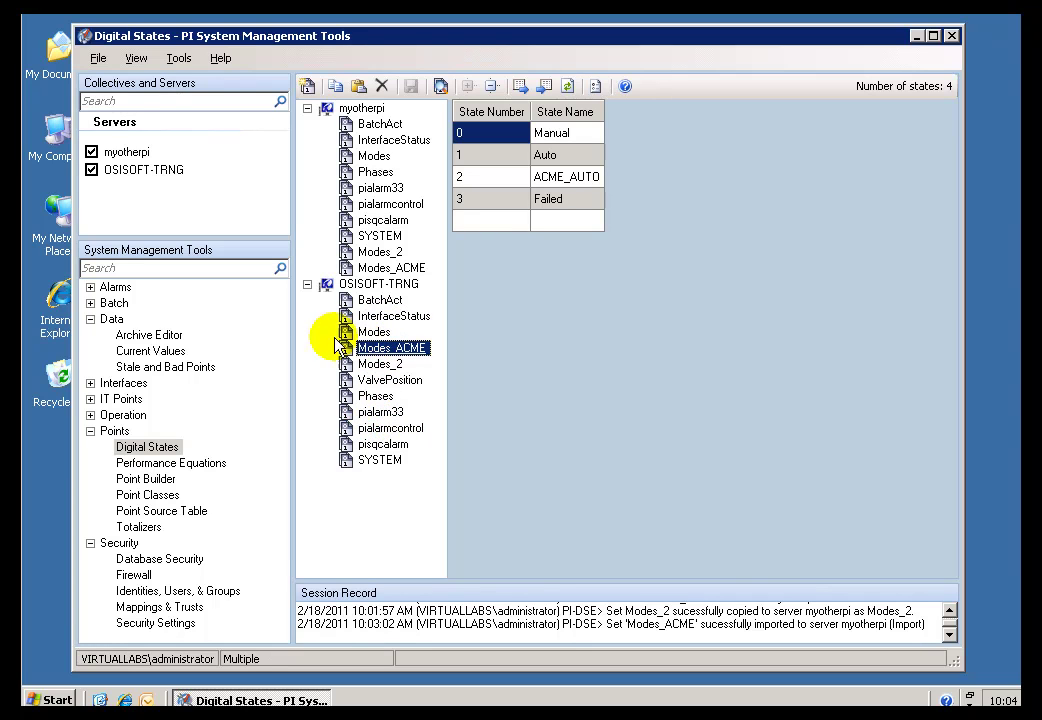
{"action": "left_click", "coordinate": [97, 60]}
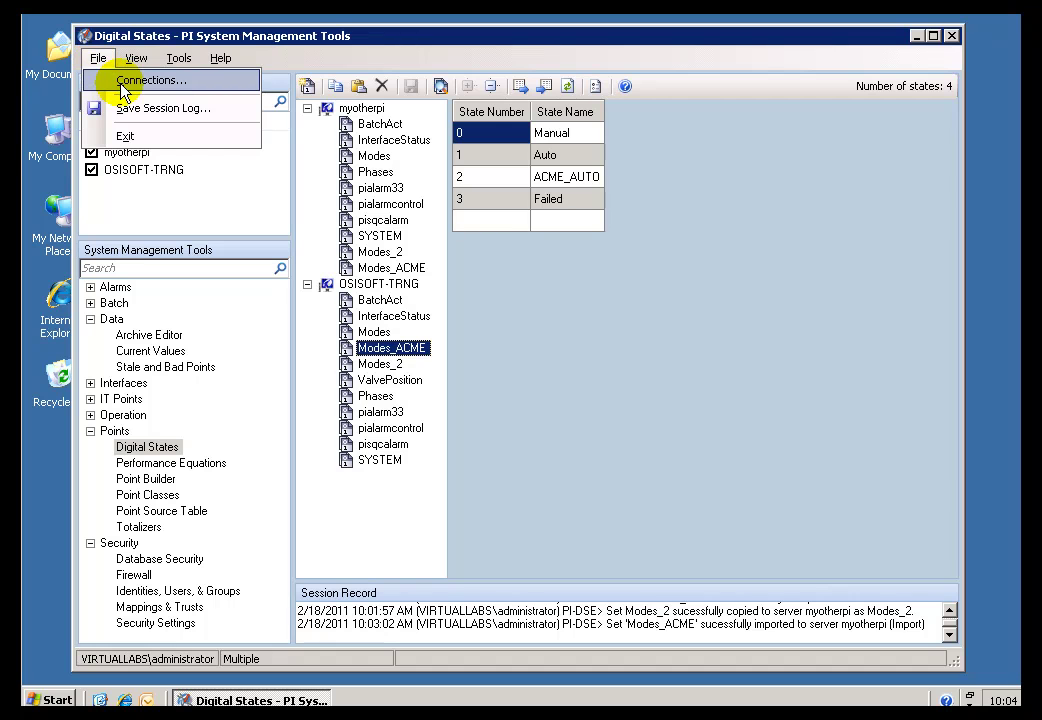
{"action": "left_click", "coordinate": [123, 90]}
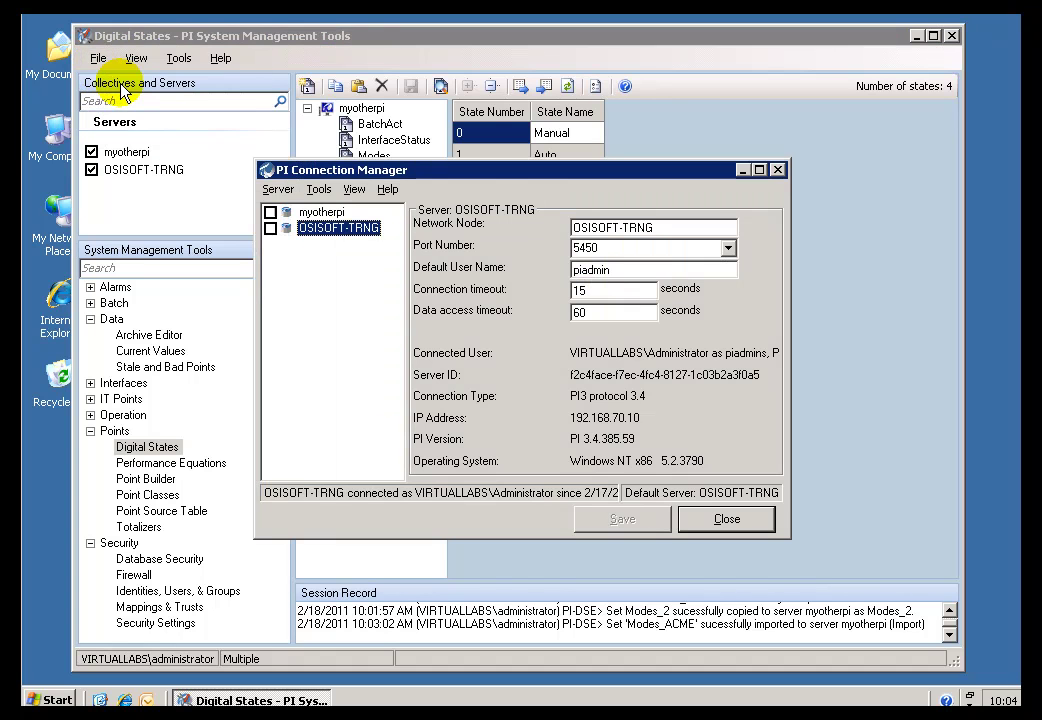
{"action": "left_click", "coordinate": [270, 229]}
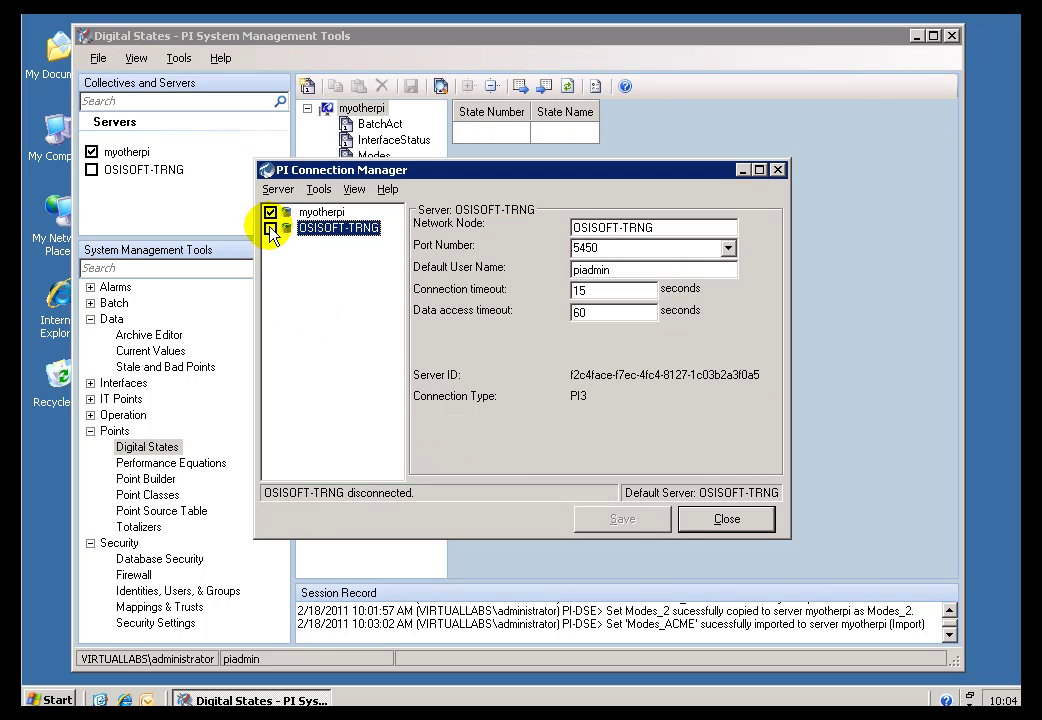